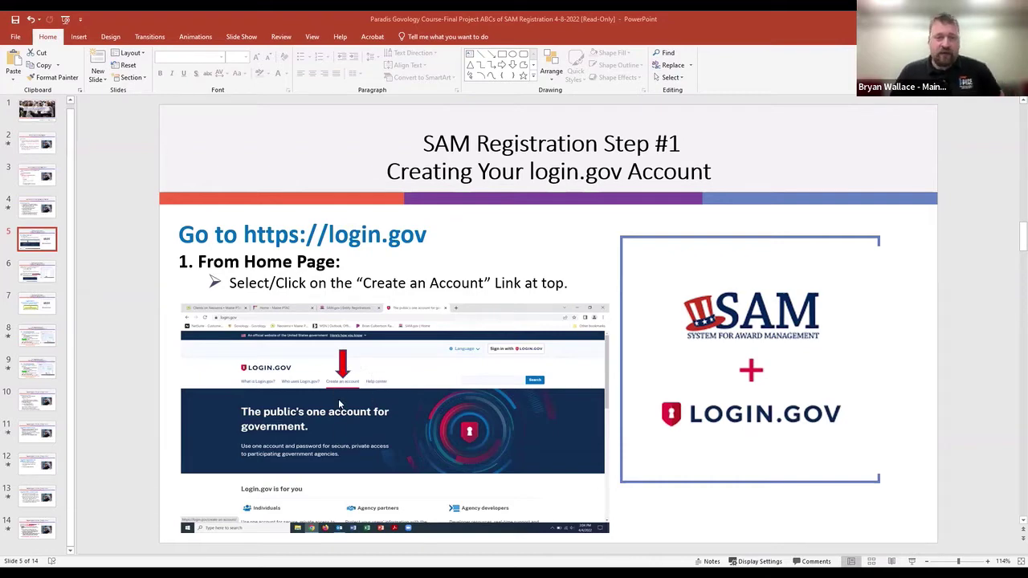
Step: Show slide 6 with the email, password and authentication requirements for creating a login.gov account
left_click(37, 277)
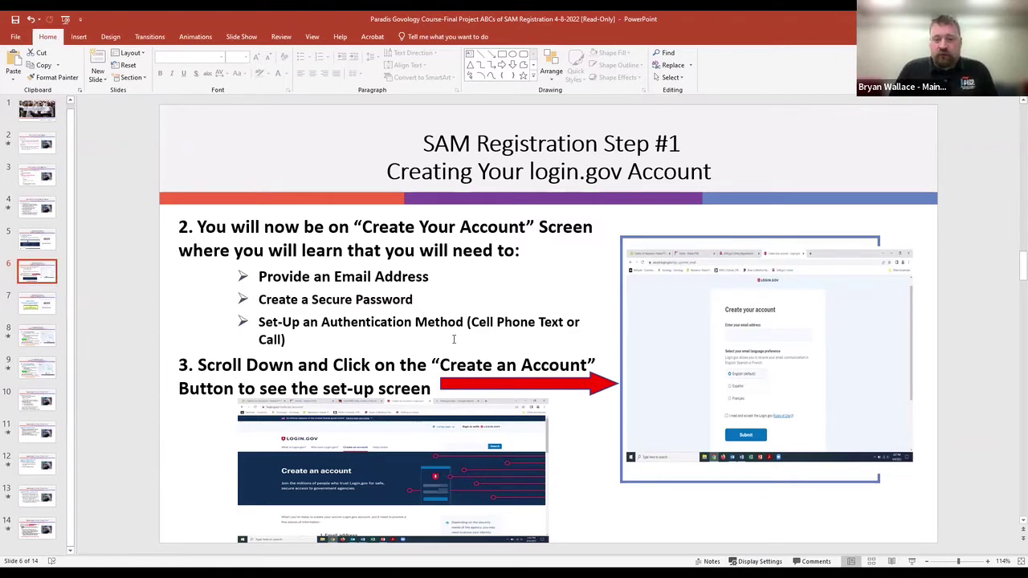
scroll(455, 339, "down", 1)
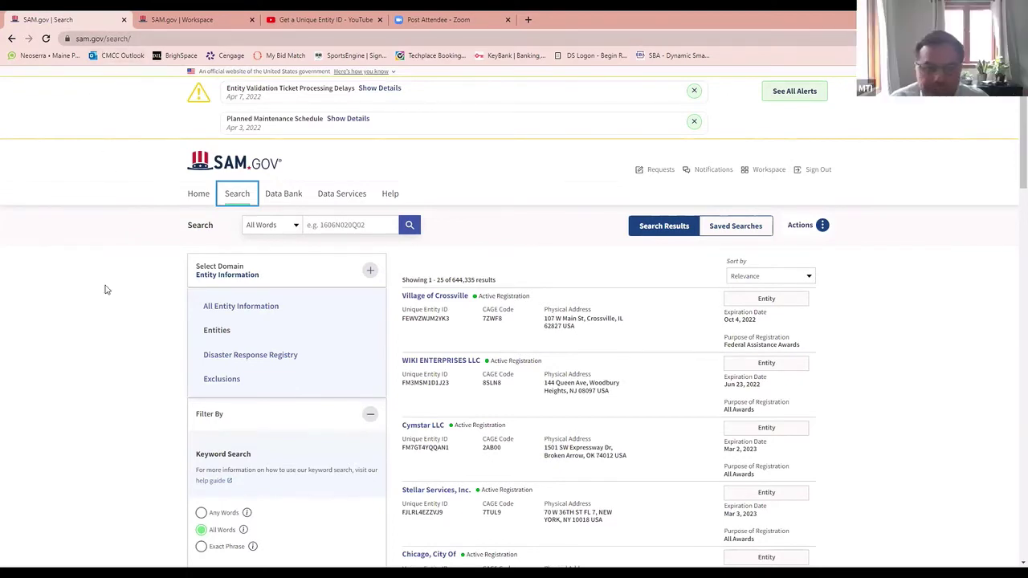
Step: Switch to the SAM.gov search page in the browser and restrict the Entity Information search to Entities
scroll(109, 285, "down", 1)
scroll(108, 285, "up", 1)
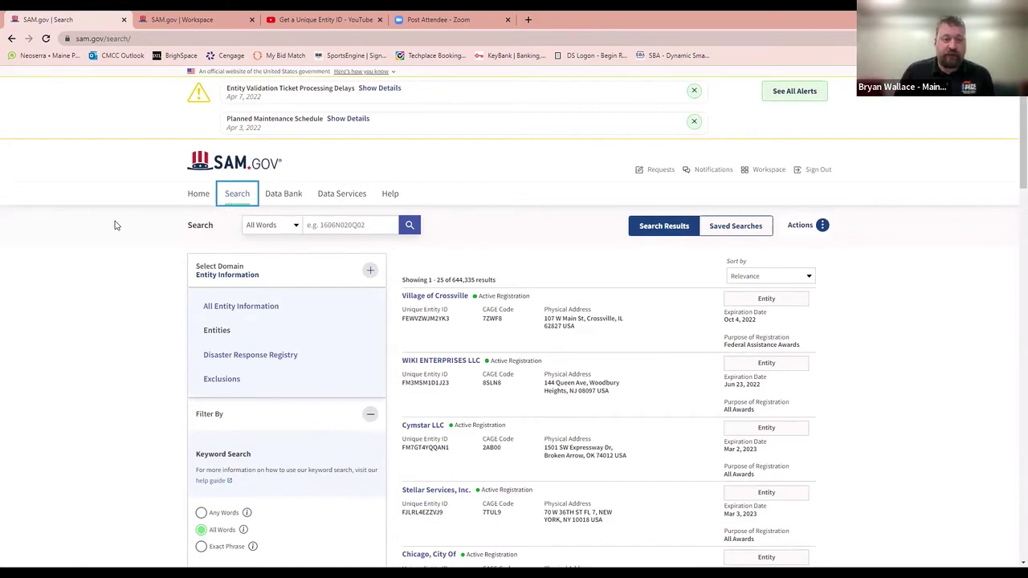
scroll(115, 223, "down", 2)
left_click(211, 231)
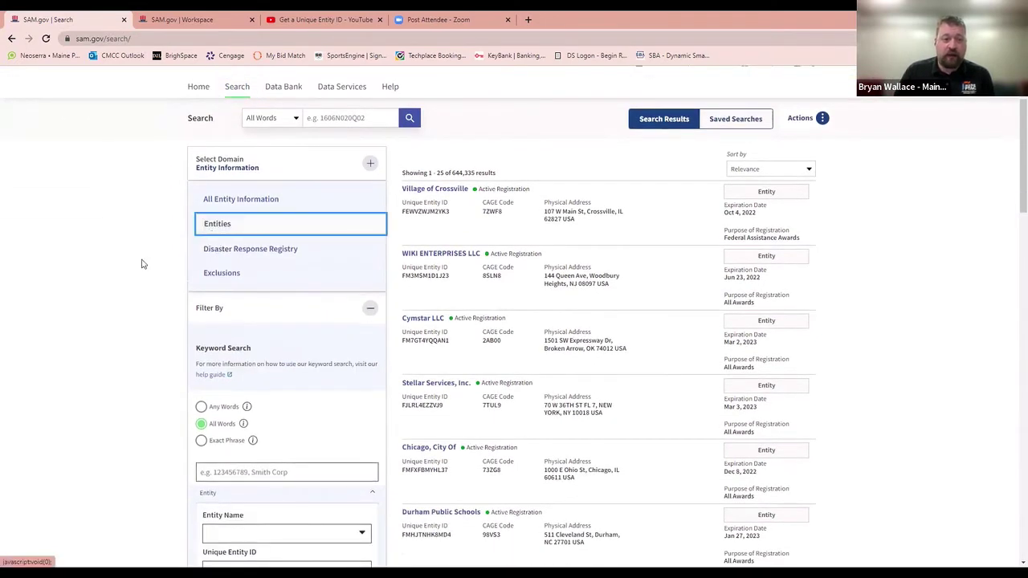
scroll(88, 295, "down", 5)
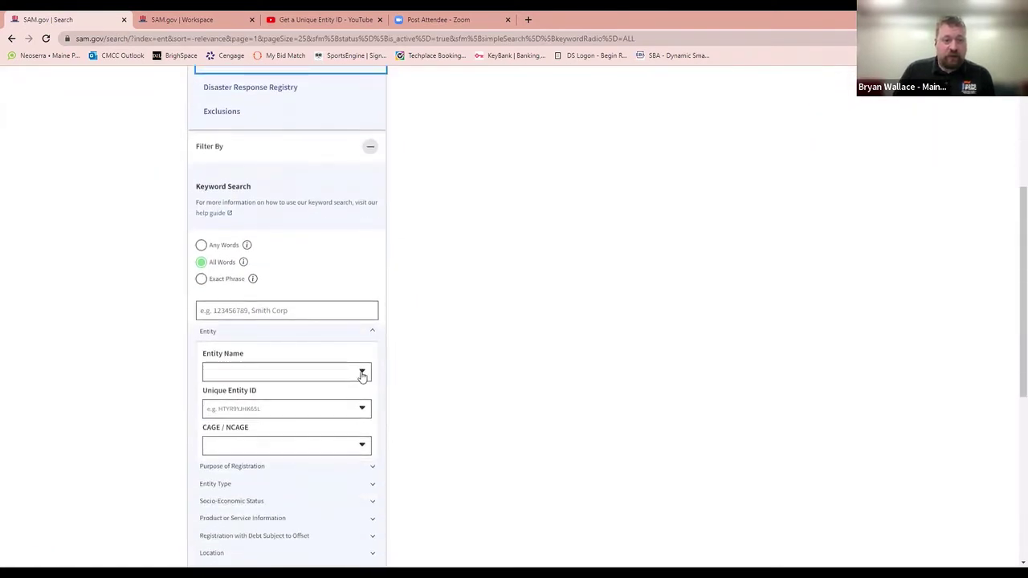
Step: Filter the search by entity name, entering "nova sea" and picking NOVA SEAFOODS
scroll(196, 338, "up", 3)
scroll(241, 377, "down", 2)
left_click(225, 423)
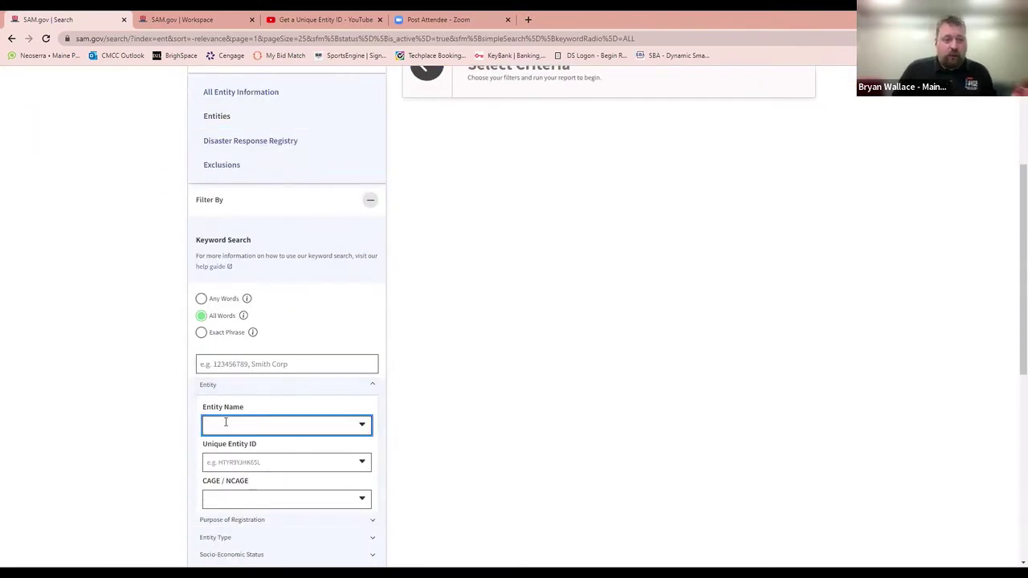
type("nova sea")
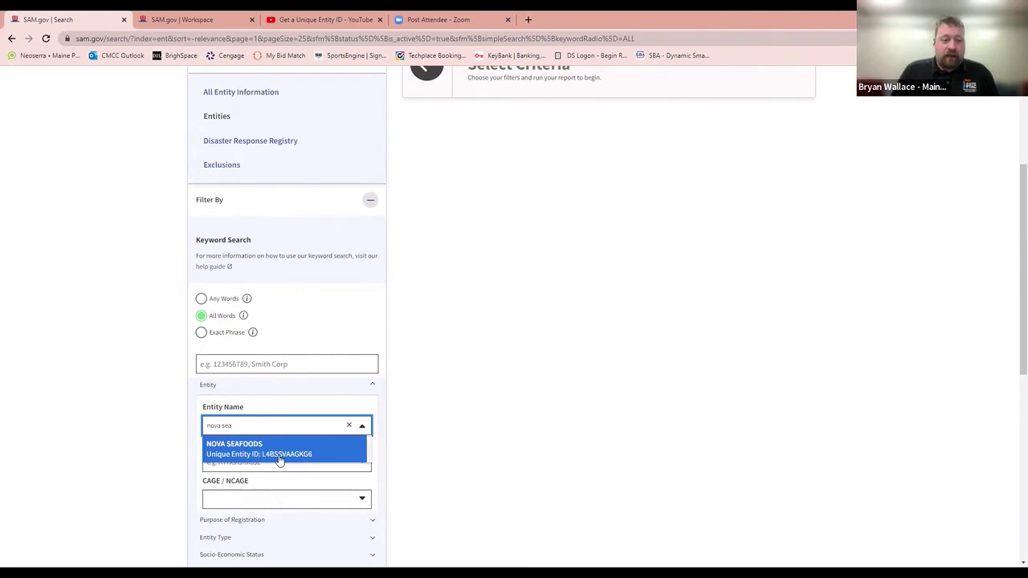
left_click(280, 459)
Step: Point out the Unique Entity ID listed under the selected NOVA SEAFOODS filter
scroll(389, 423, "up", 2)
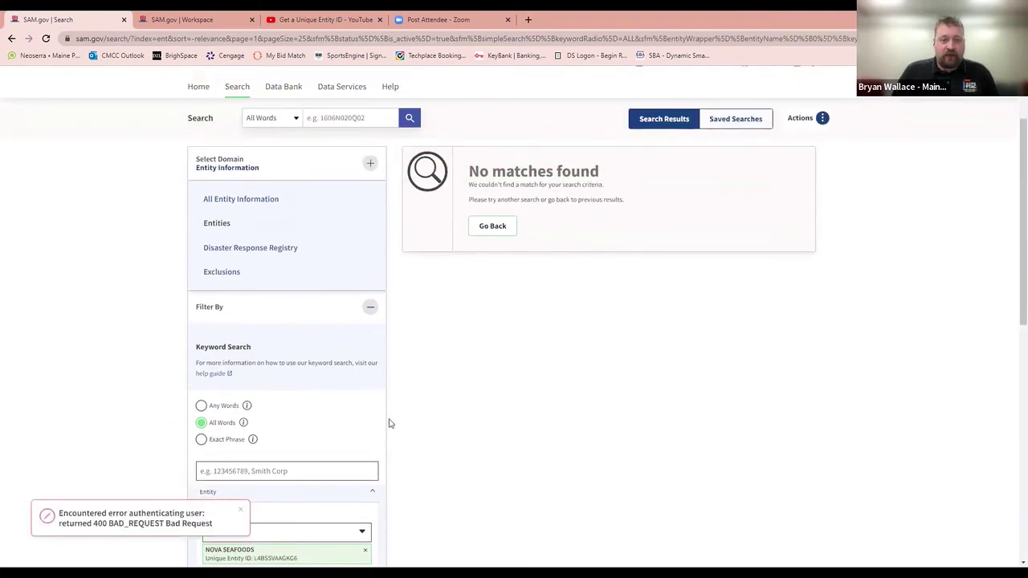
scroll(527, 180, "down", 2)
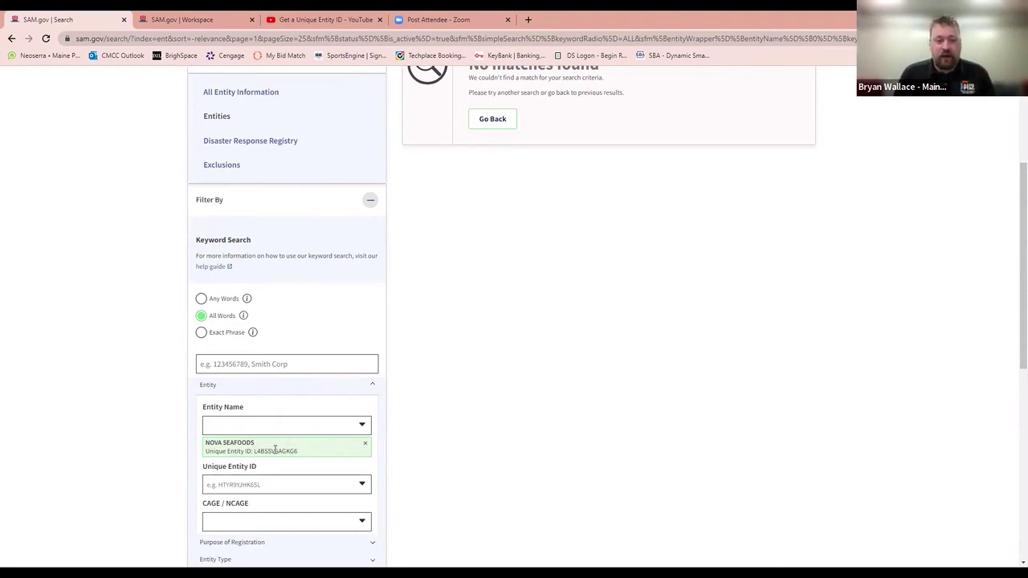
left_click_drag(297, 451, 218, 451)
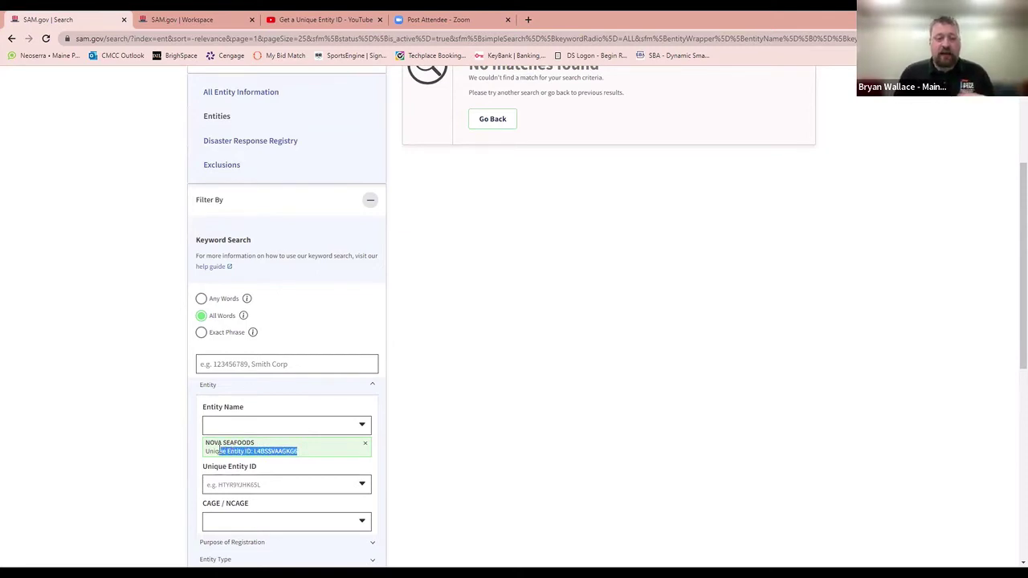
left_click(104, 364)
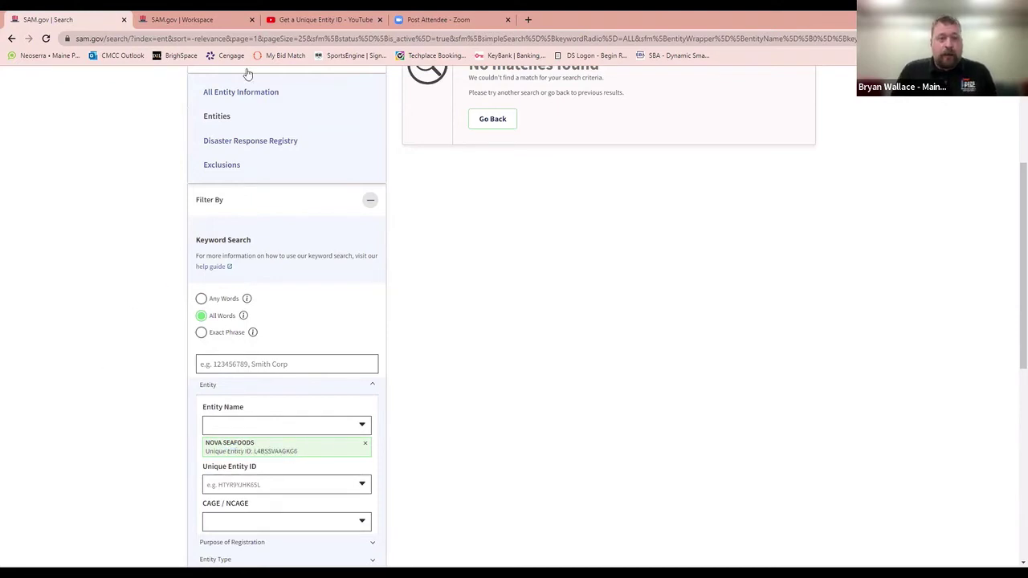
Step: Go to the already open SAM.gov Workspace, keep the session signed in, and look over its entity registration options
left_click(170, 17)
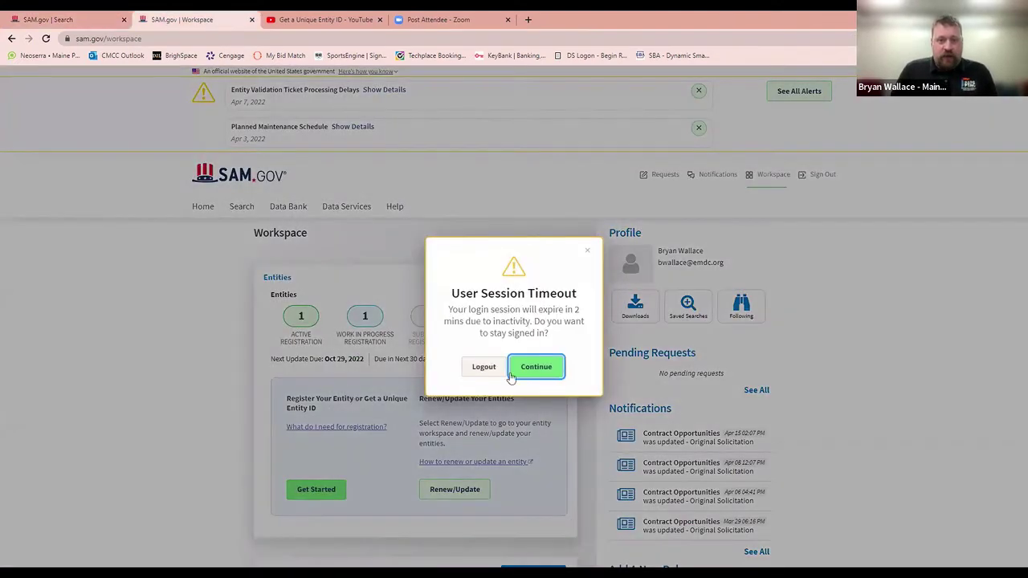
left_click(526, 369)
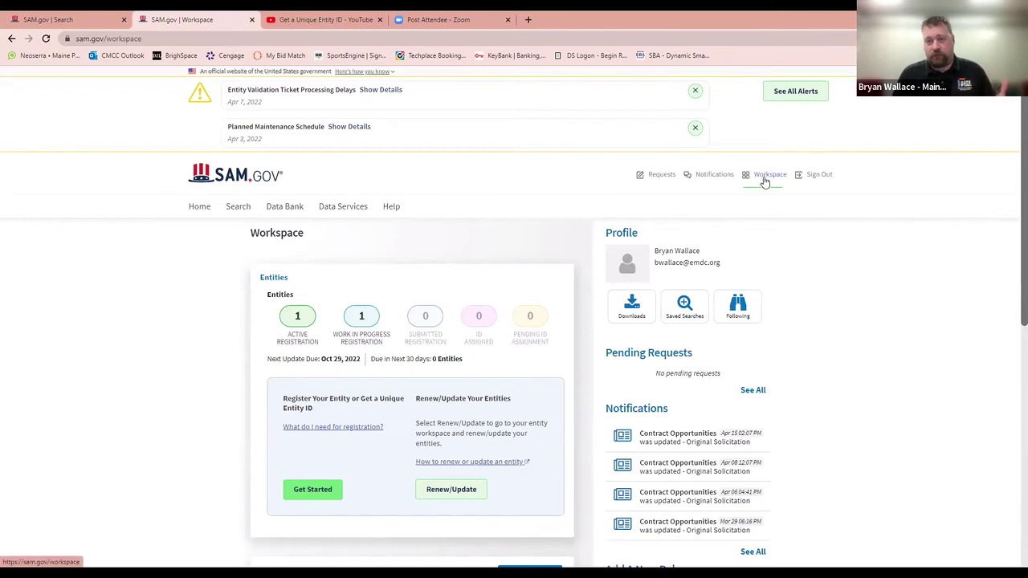
scroll(450, 255, "down", 1)
scroll(592, 298, "down", 3)
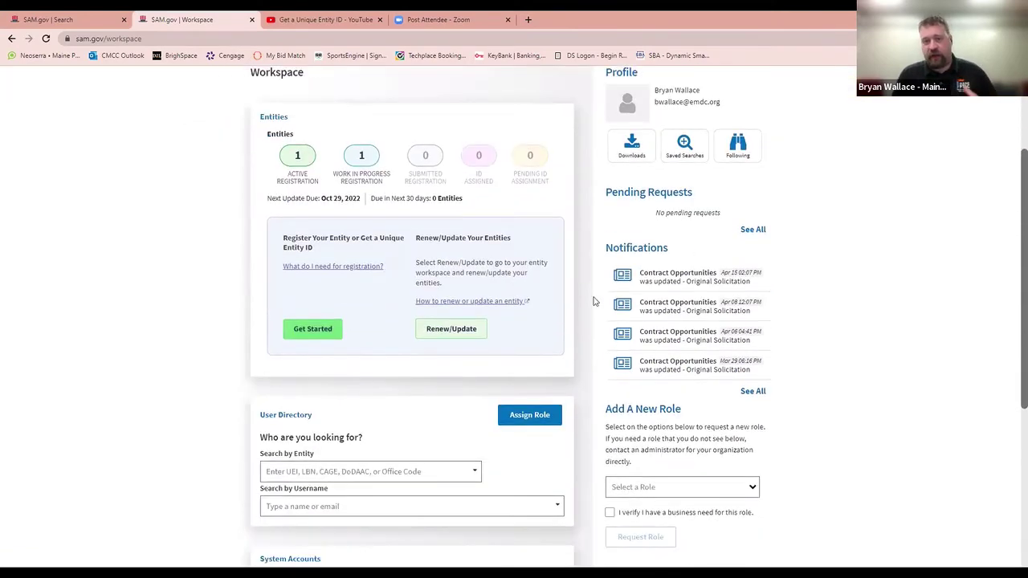
scroll(598, 293, "up", 4)
scroll(688, 244, "down", 2)
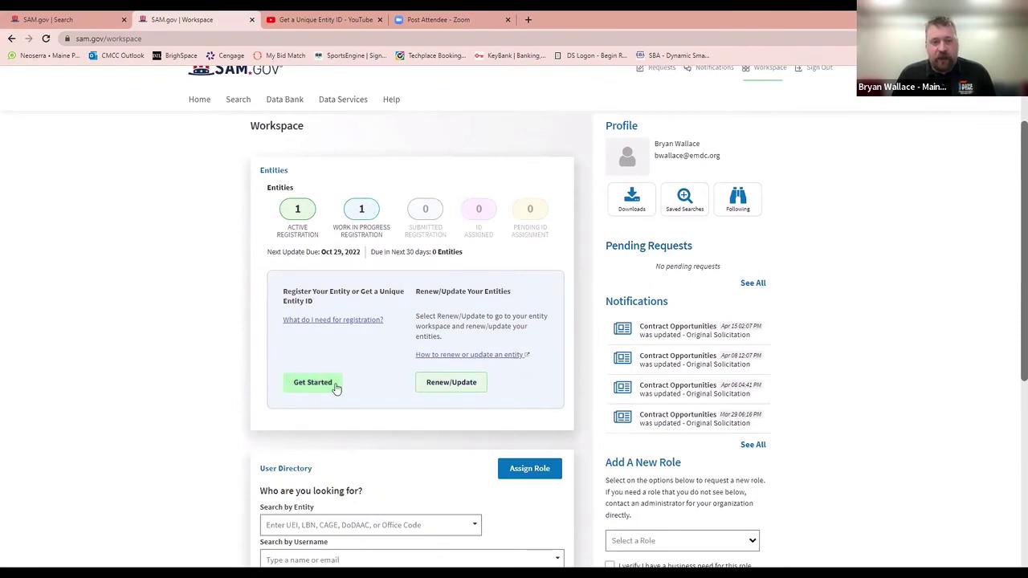
Step: From the SAM.gov home page, go through the registration introduction to the Get Started page for registering an entity
scroll(333, 384, "up", 2)
left_click(218, 180)
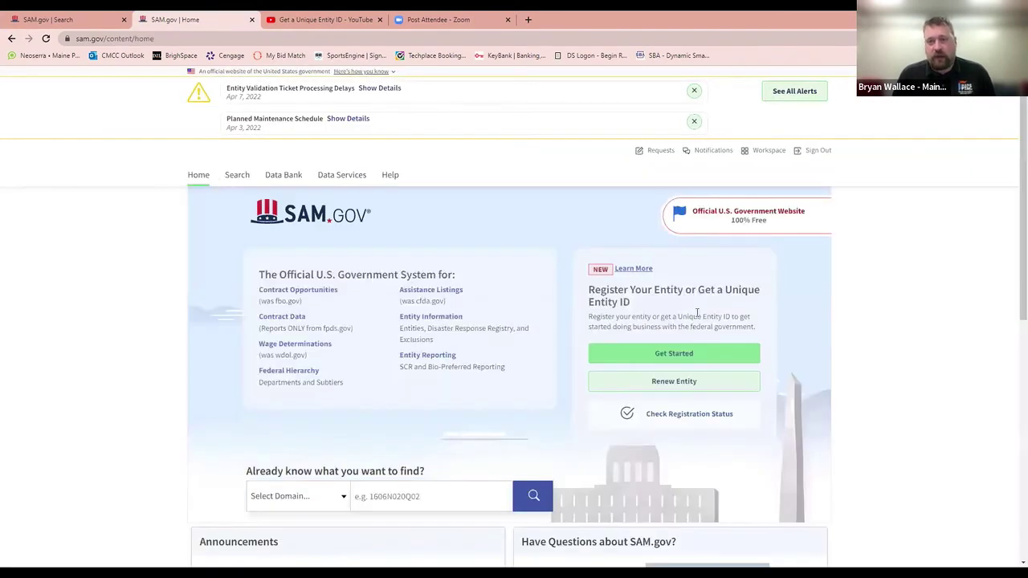
left_click(696, 357)
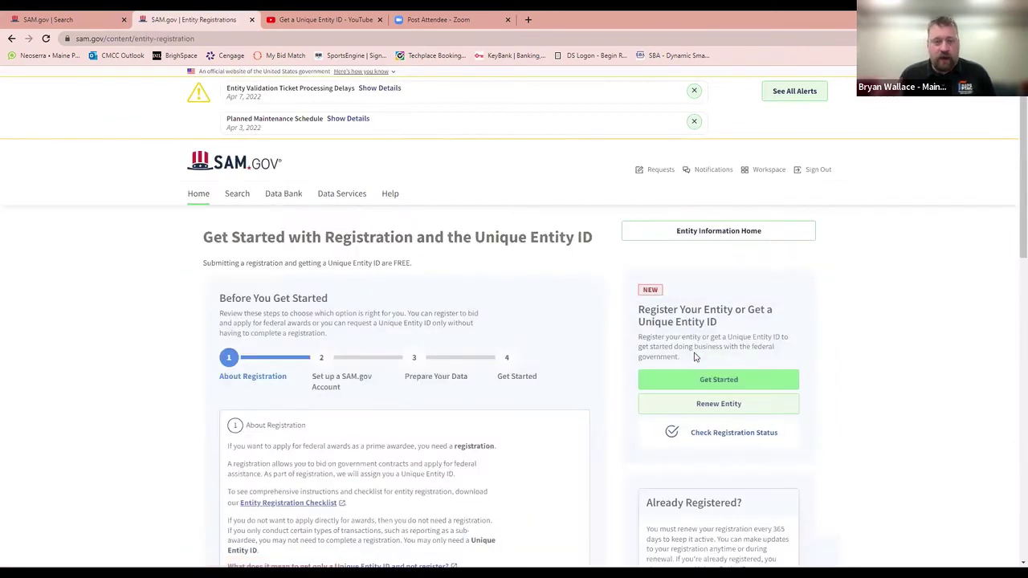
scroll(474, 327, "down", 2)
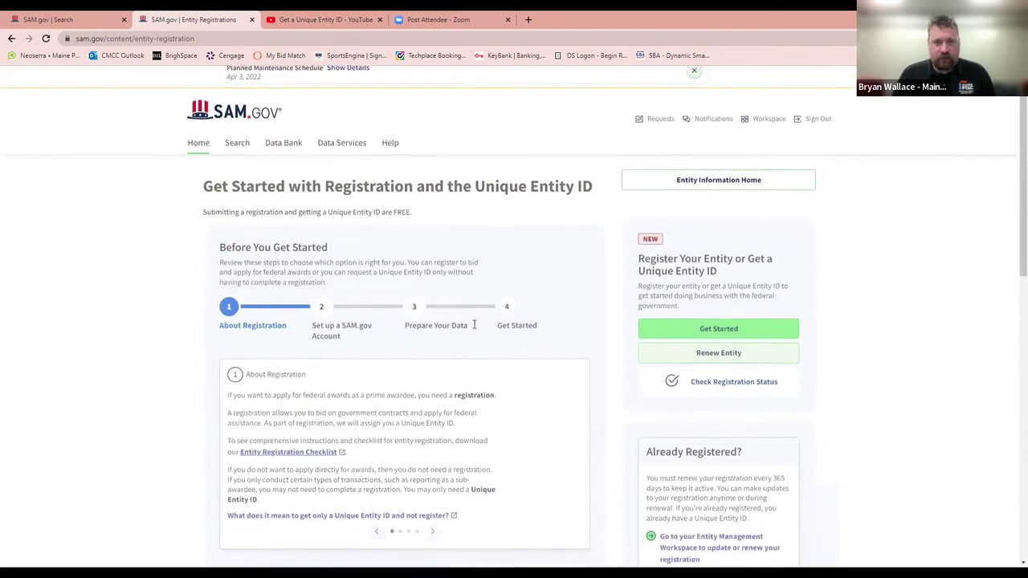
scroll(474, 328, "up", 1)
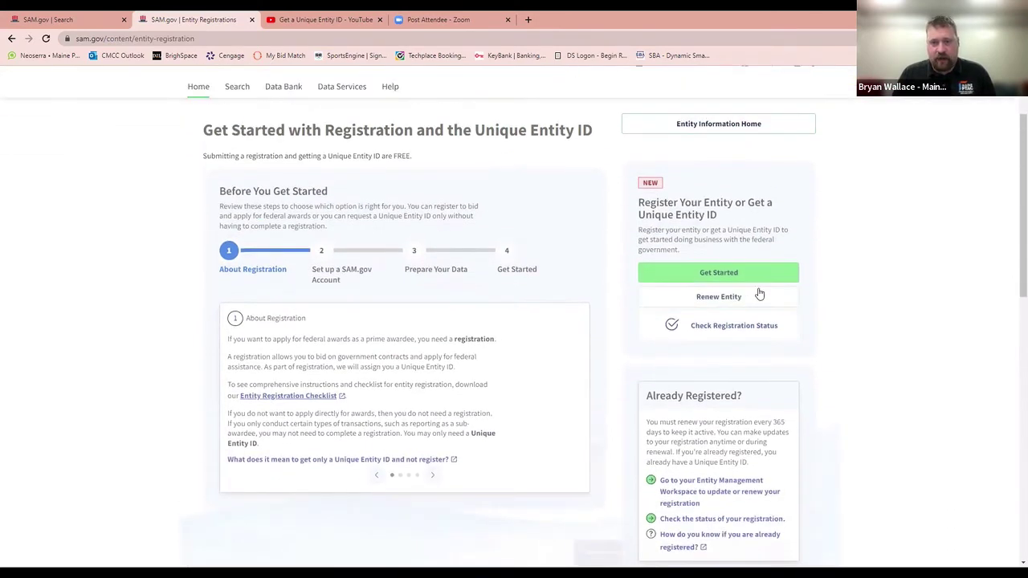
left_click(719, 279)
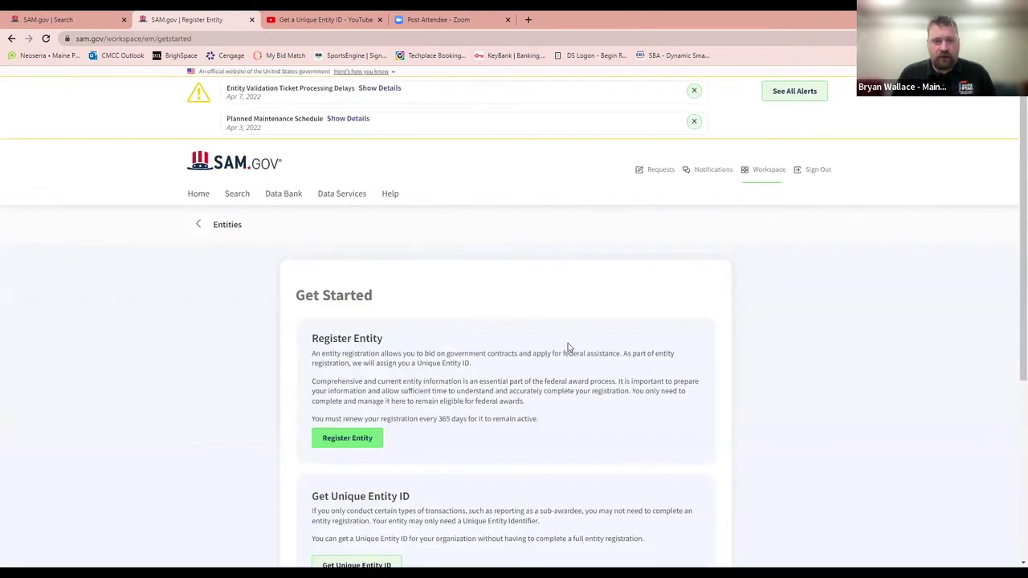
Step: Start the Get Unique Entity ID process instead of a full entity registration
scroll(611, 323, "down", 1)
scroll(611, 323, "down", 1)
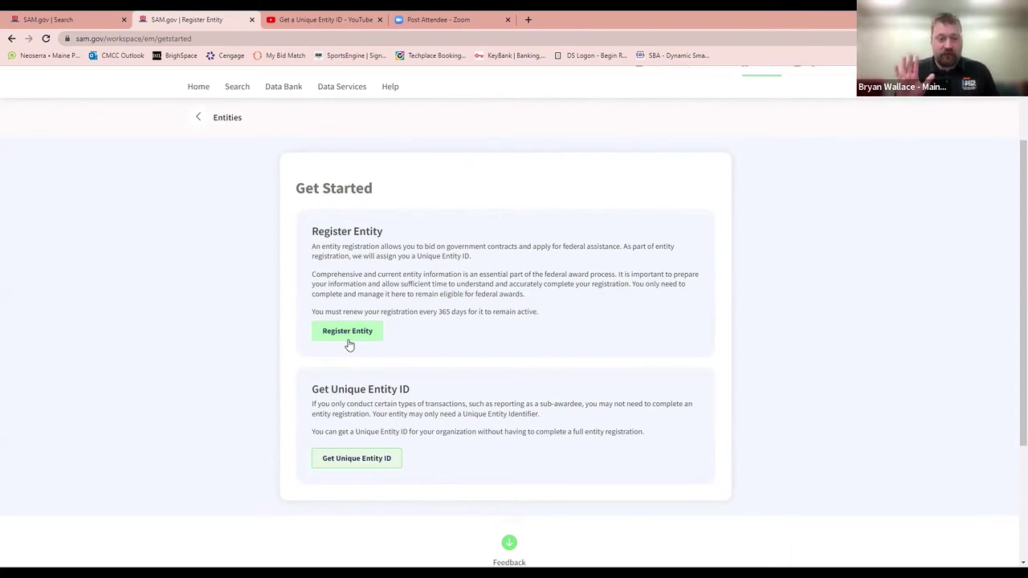
left_click(374, 332)
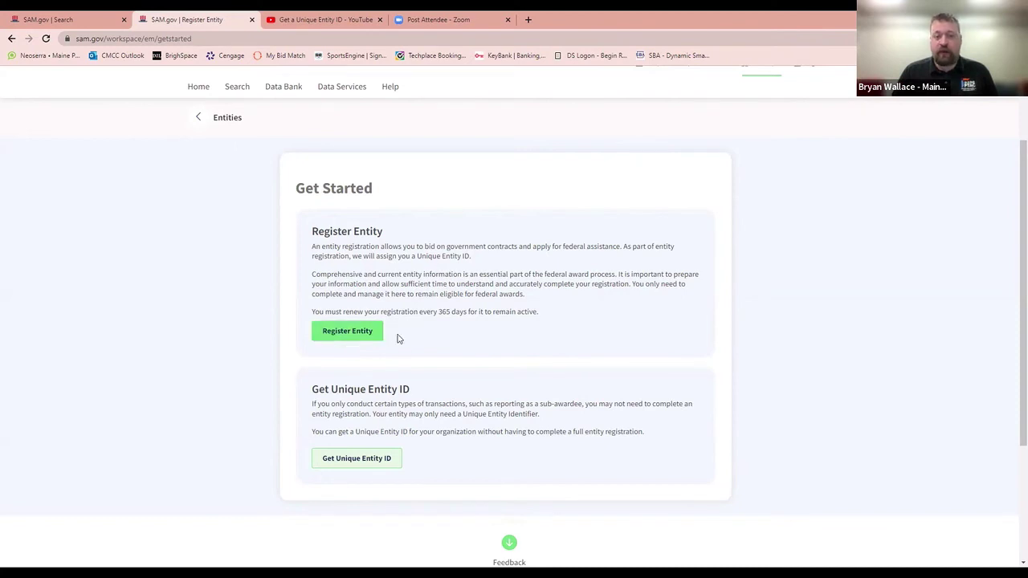
left_click(387, 461)
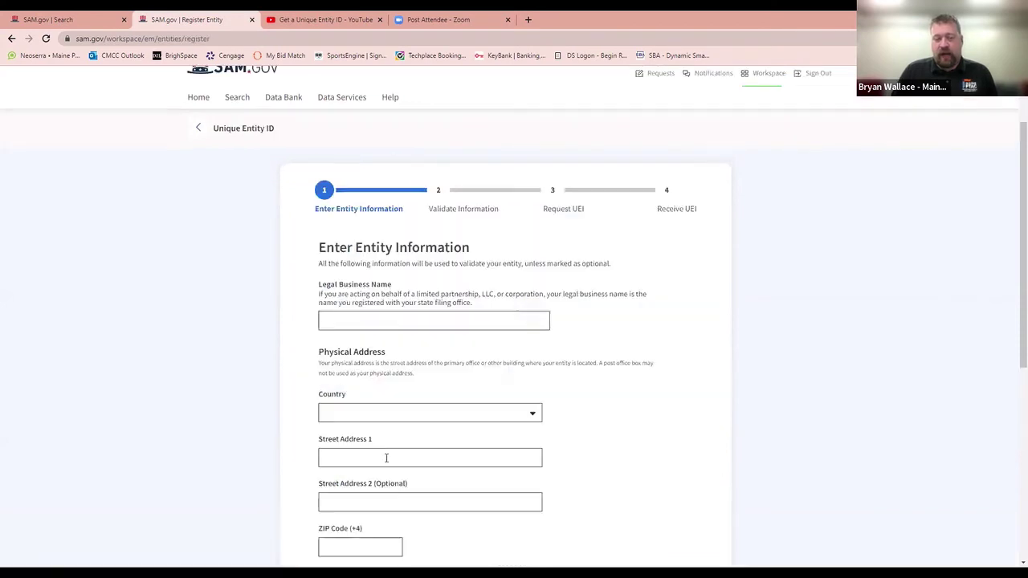
Step: Review the legal business name and physical address fields required on the Enter Entity Information form
scroll(609, 355, "down", 3)
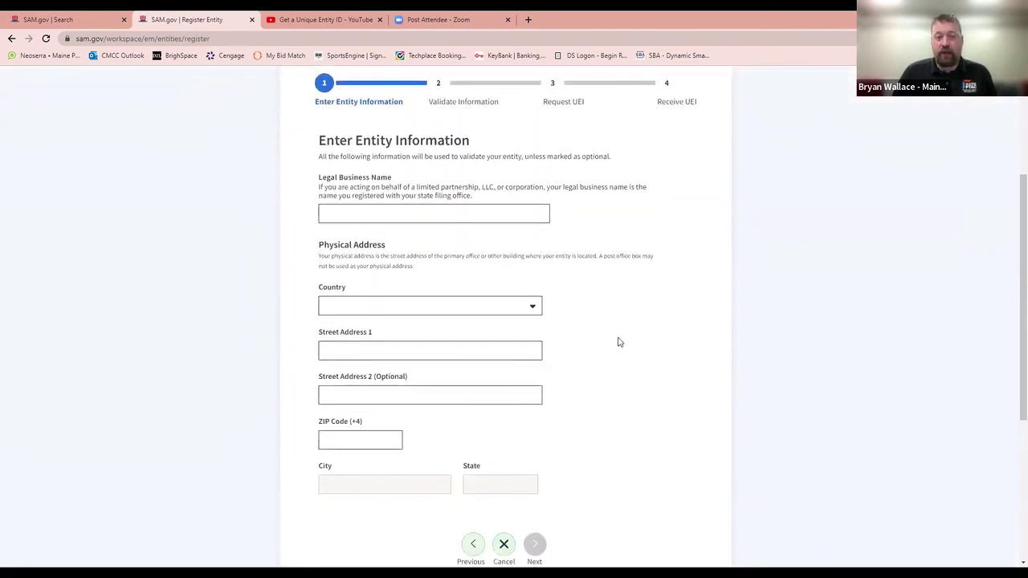
scroll(618, 341, "up", 1)
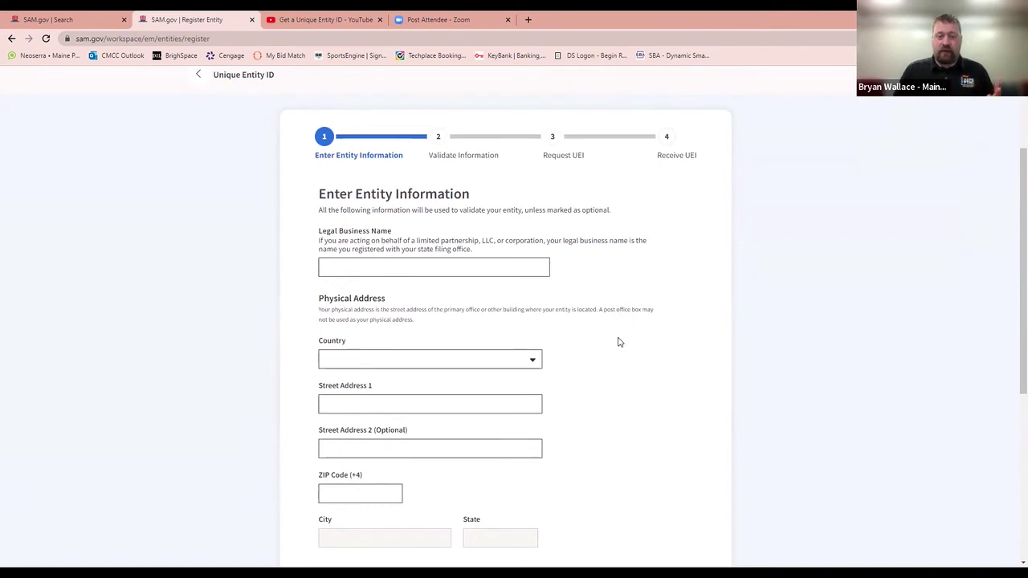
scroll(477, 169, "down", 2)
scroll(482, 193, "up", 1)
scroll(482, 196, "up", 1)
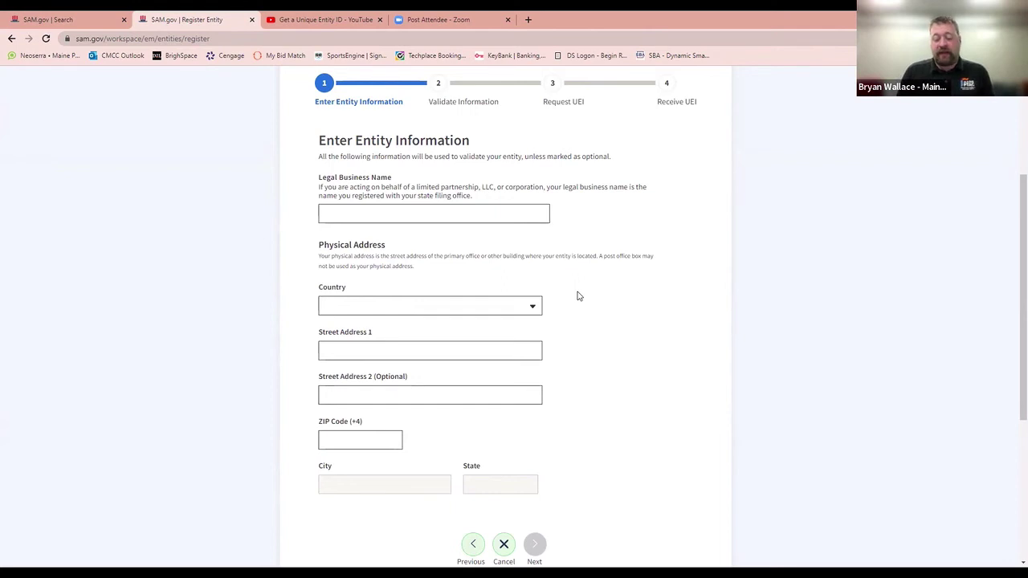
scroll(577, 297, "up", 2)
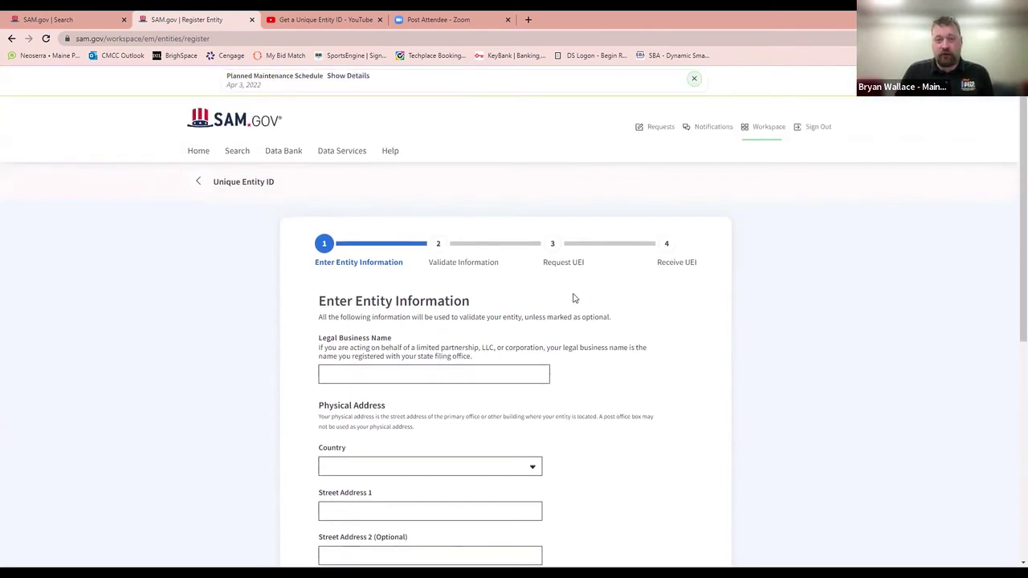
Step: Return to the Workspace and look over its entities, user directory, system accounts and role request sections
left_click(762, 128)
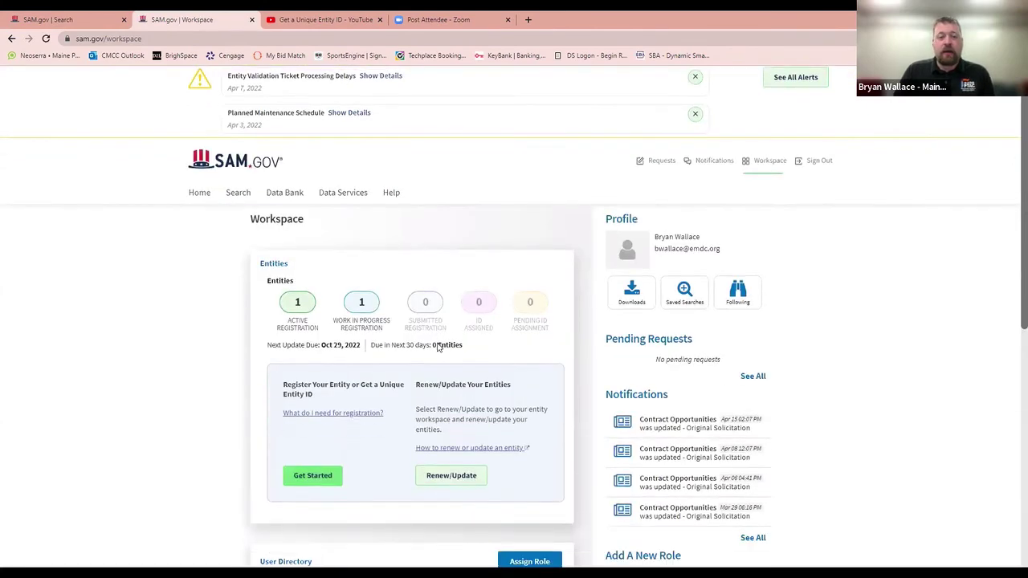
scroll(436, 346, "down", 4)
scroll(393, 332, "down", 2)
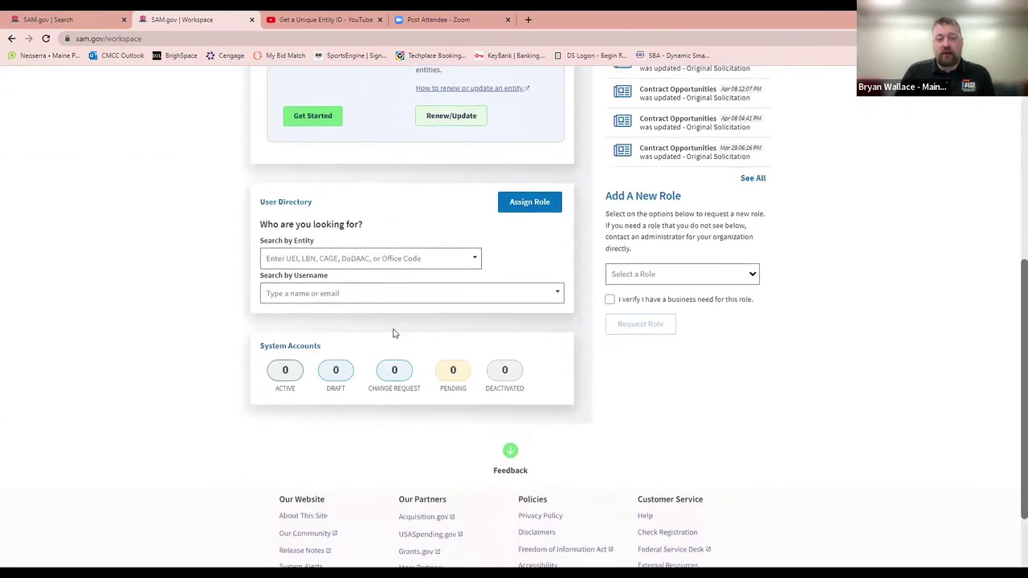
scroll(405, 361, "up", 3)
scroll(411, 377, "up", 2)
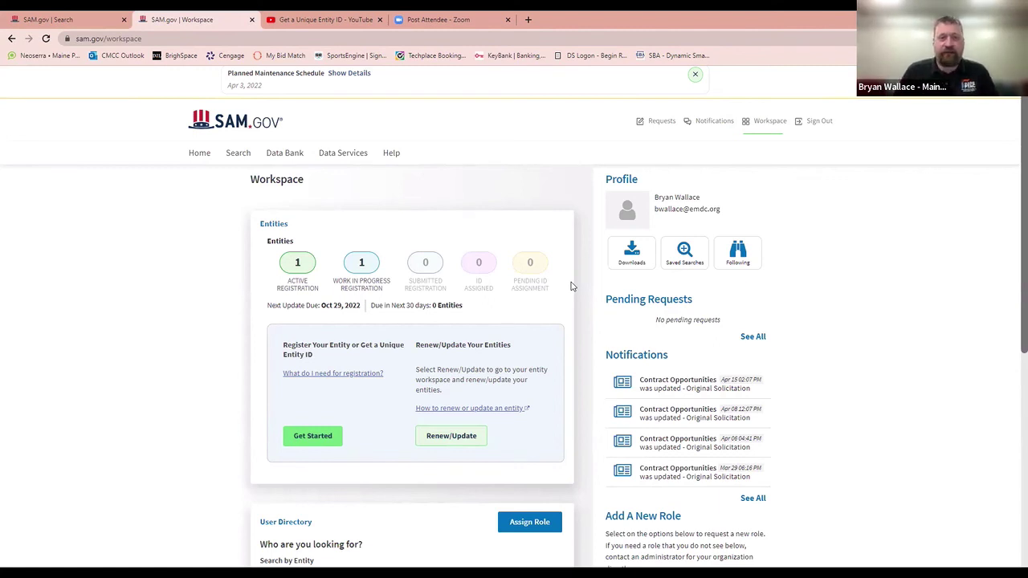
Step: Start a Unique Entity ID request from the Workspace and view the whole Enter Entity Information form
scroll(356, 244, "down", 2)
left_click(331, 278)
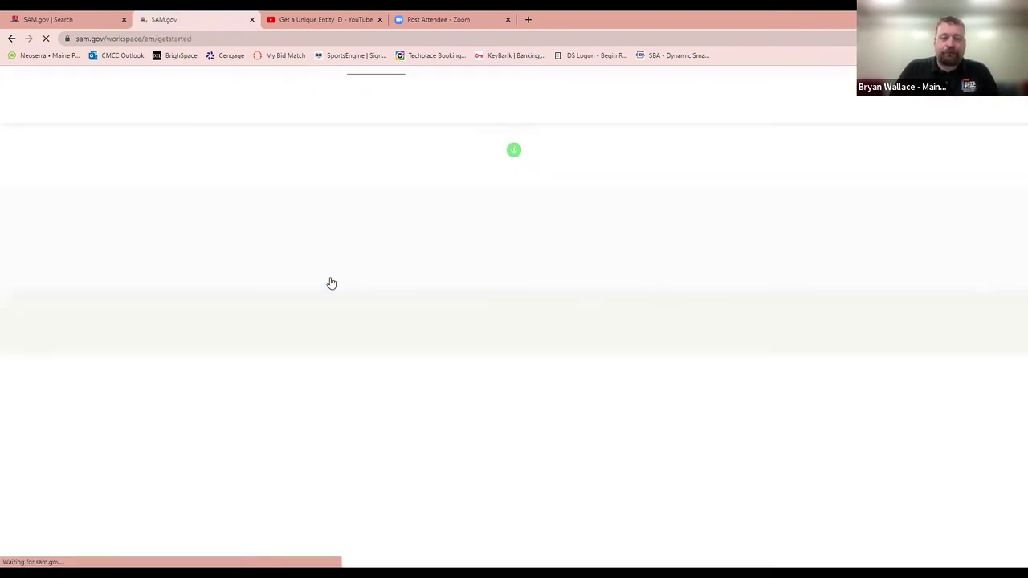
scroll(528, 263, "down", 3)
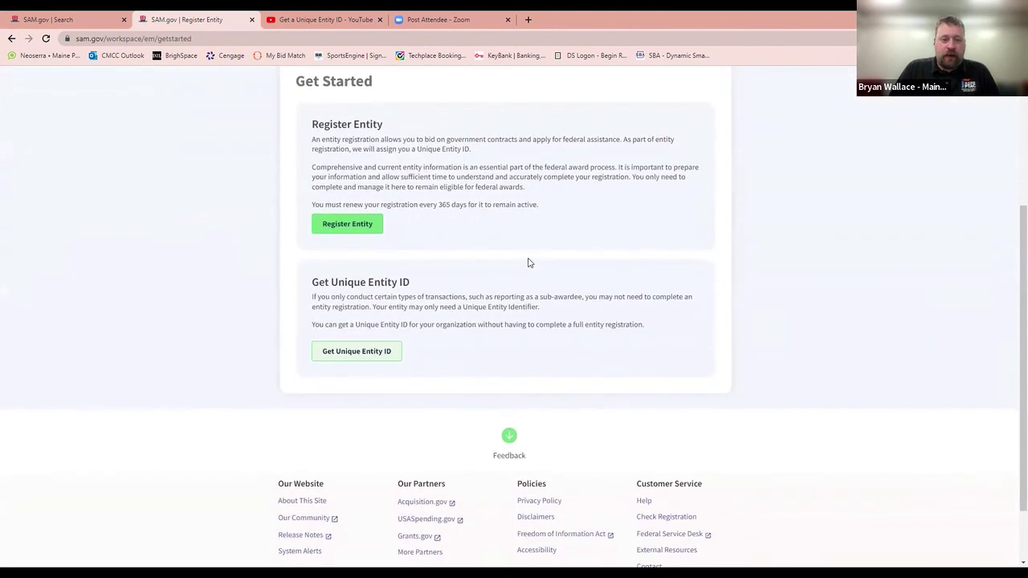
left_click(363, 358)
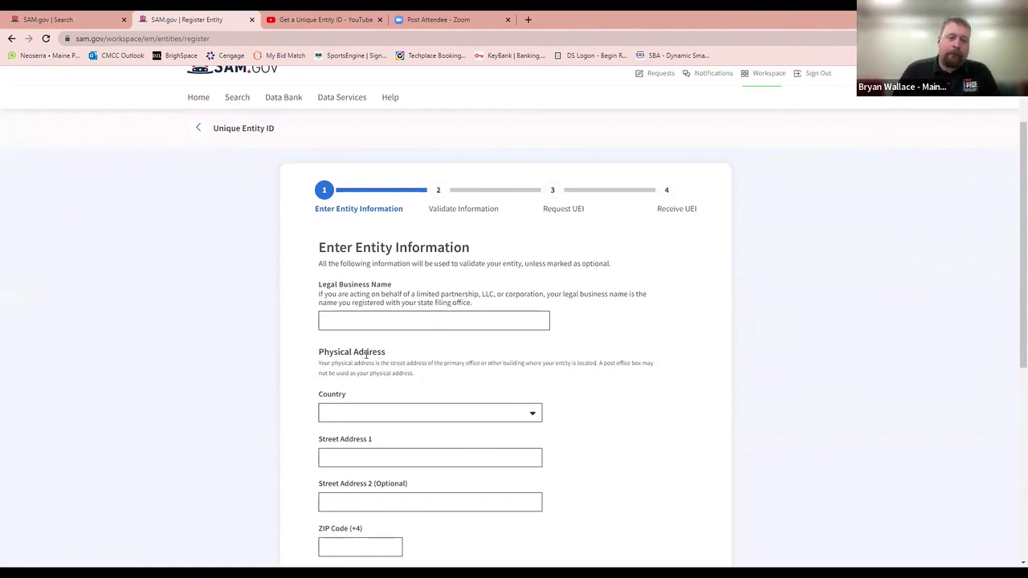
scroll(391, 350, "down", 2)
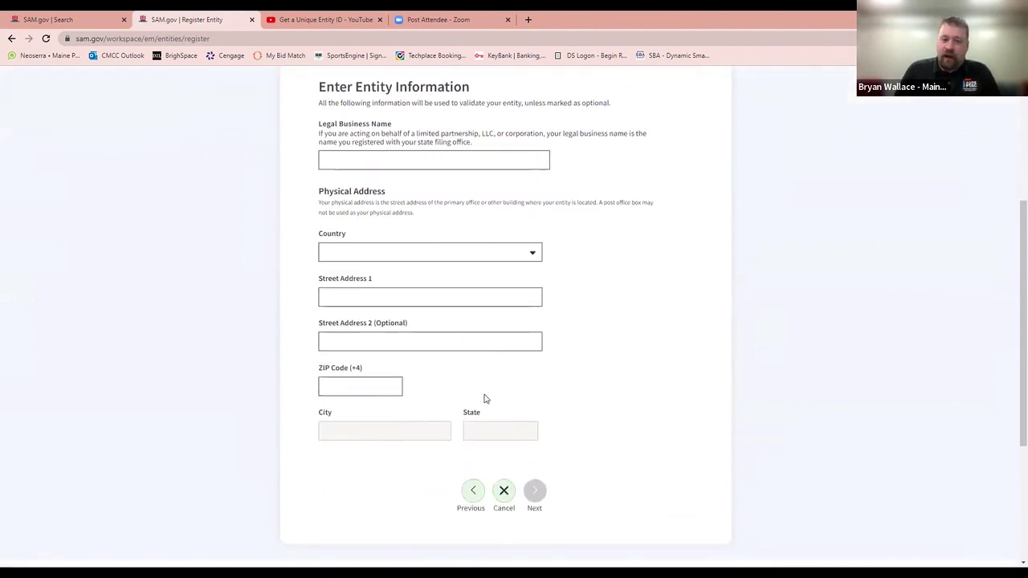